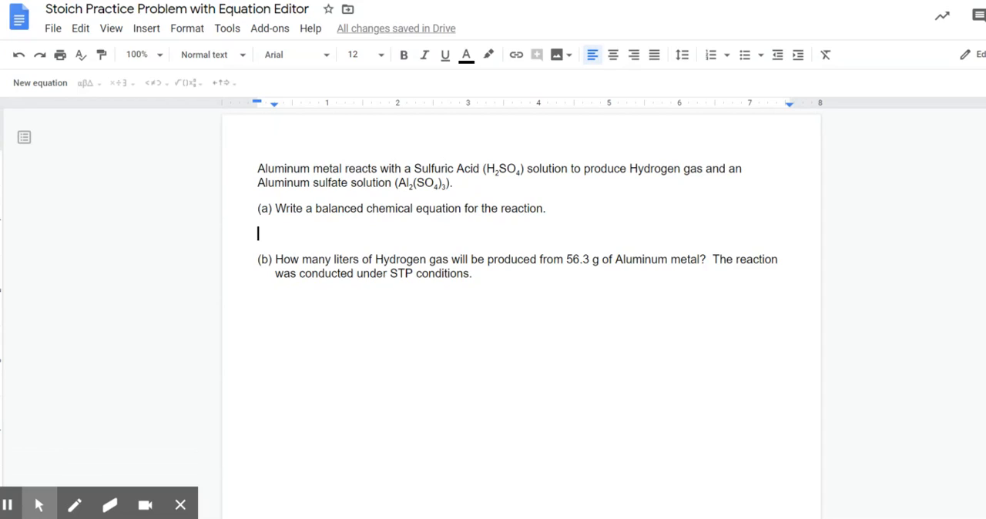
# Step: Center the blank line under question (a) and enter "Al (s) + " on it
pyautogui.doubleClick(259, 233)
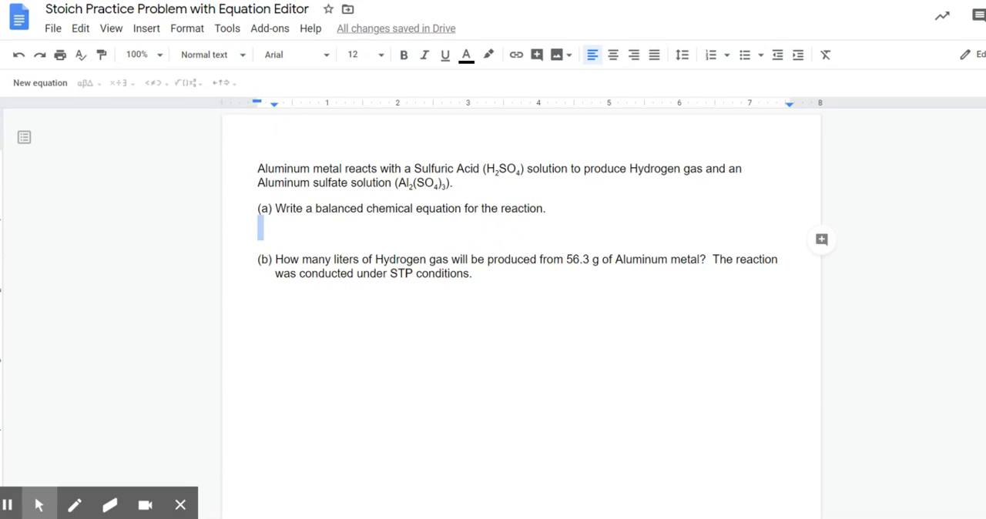
pyautogui.click(613, 55)
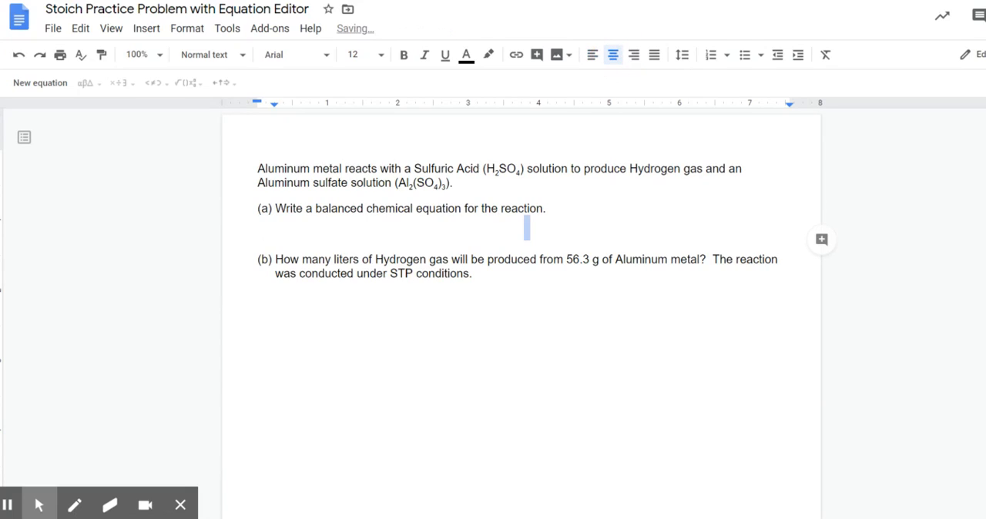
pyautogui.click(525, 235)
pyautogui.write('Al (s)')
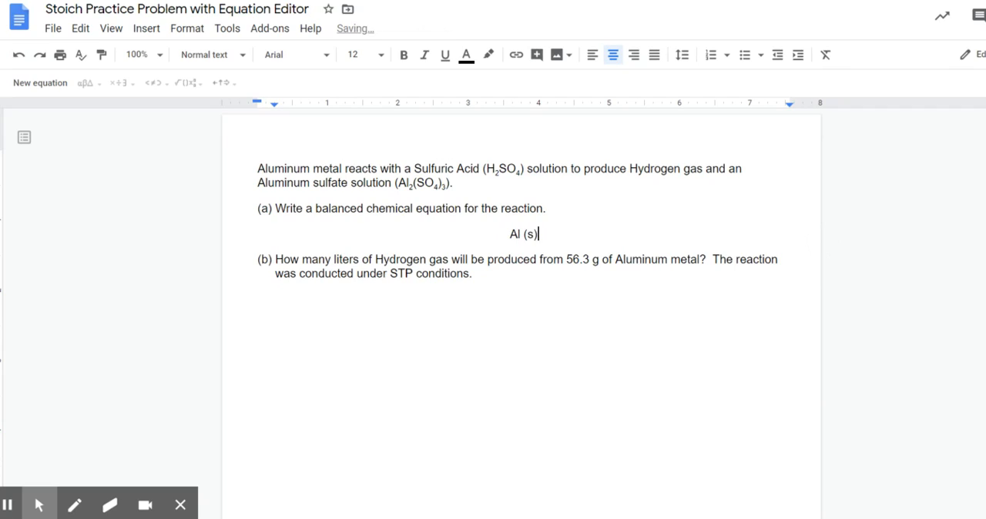
pyautogui.write(' + ')
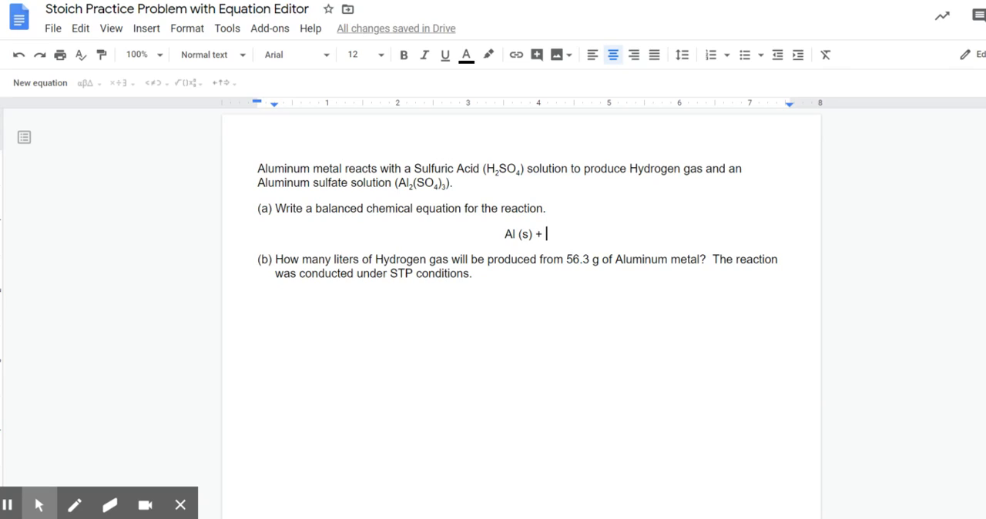
pyautogui.write('H2SO4')
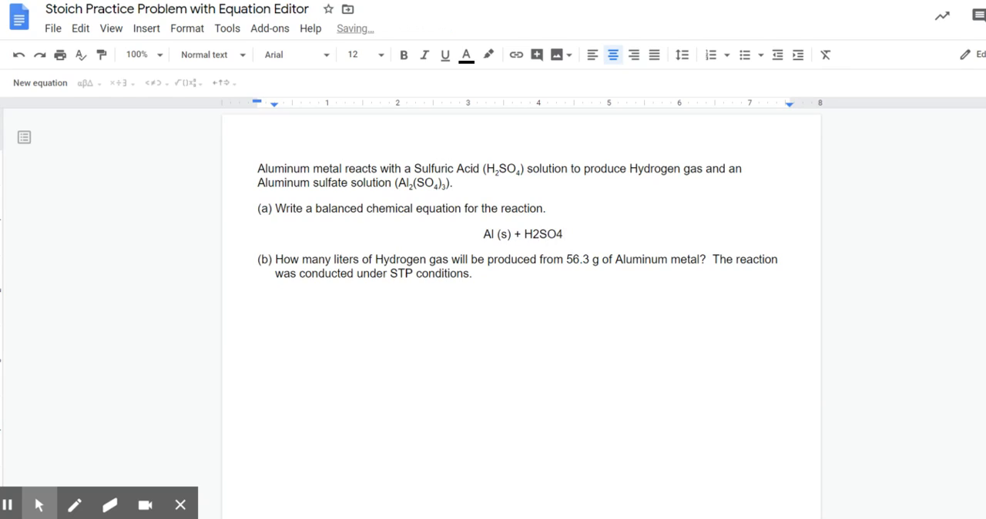
# Step: Enter H2SO4 as plain text after the plus sign and cut it back to H
pyautogui.hotkey('shift', 'Left')
pyautogui.hotkey('shift', 'Left')
pyautogui.hotkey('shift', 'Left')
pyautogui.hotkey('shift', 'Left')
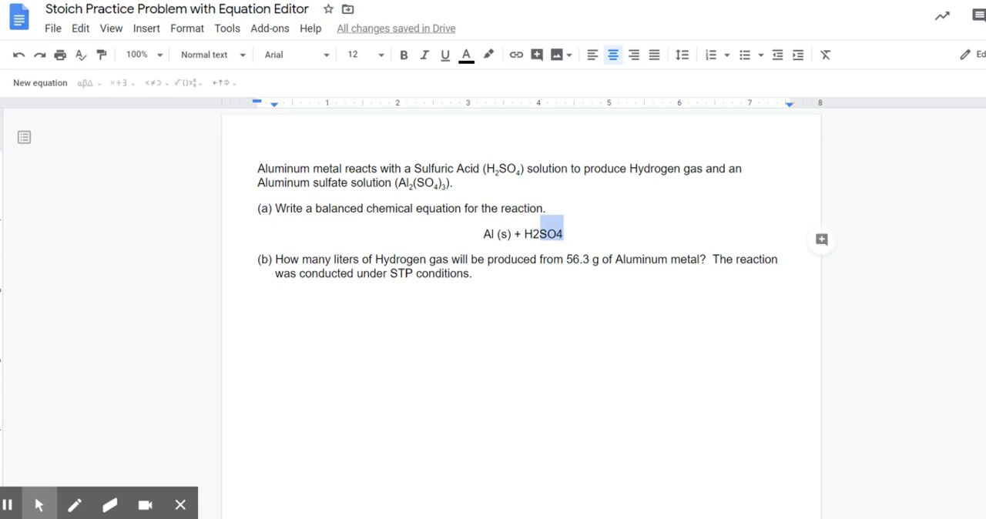
pyautogui.press('BackSpace')
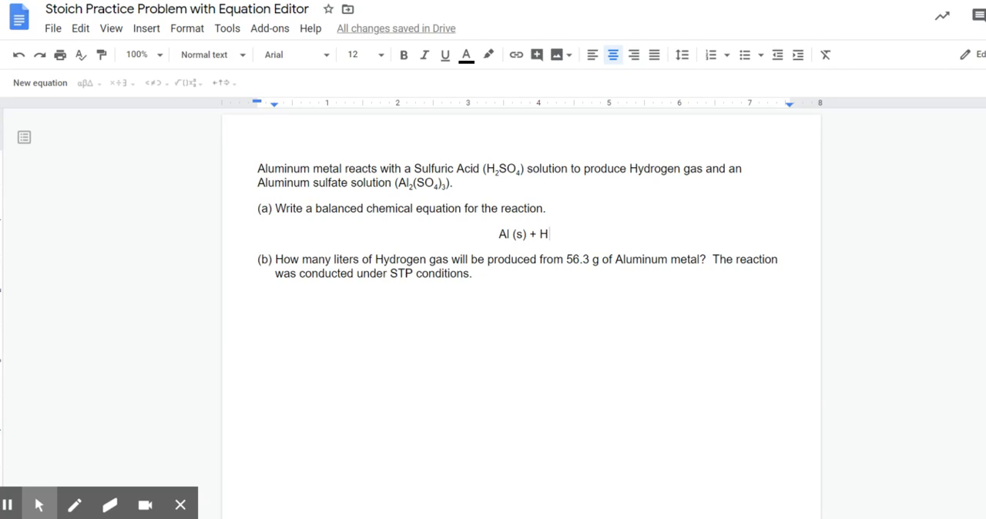
# Step: Complete the sulfuric acid formula as H₂SO₄ (aq), with the 2 and the 4 as subscripts
pyautogui.hotkey('ctrl', ',')
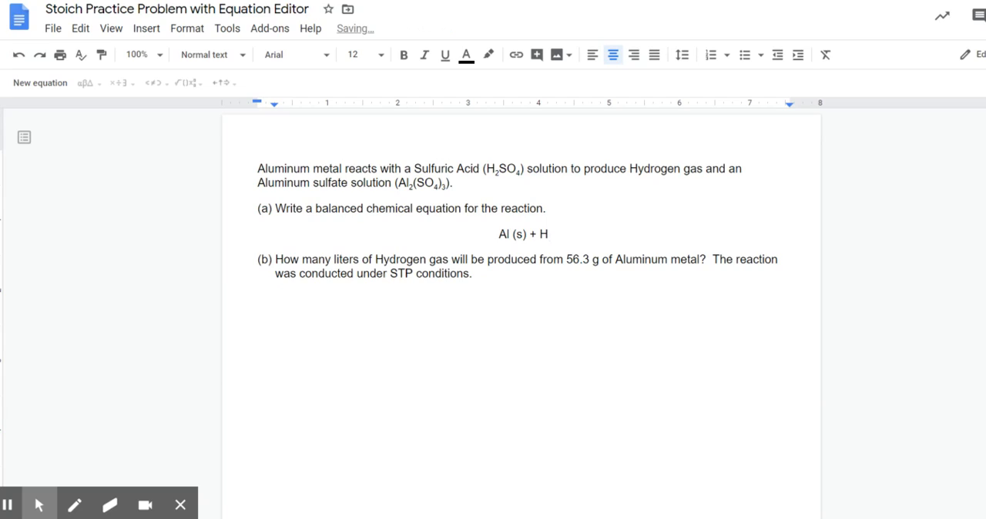
pyautogui.write('2')
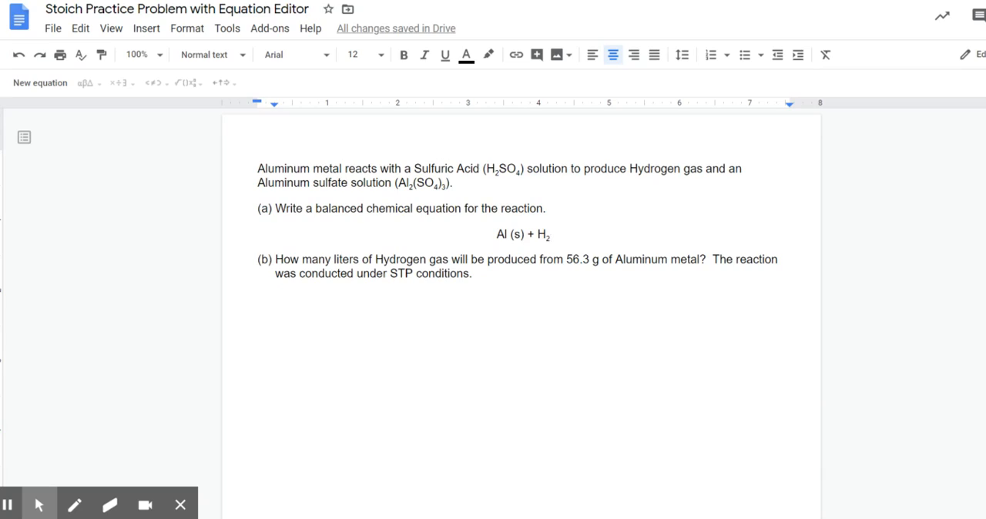
pyautogui.hotkey('ctrl', ',')
pyautogui.write('SO')
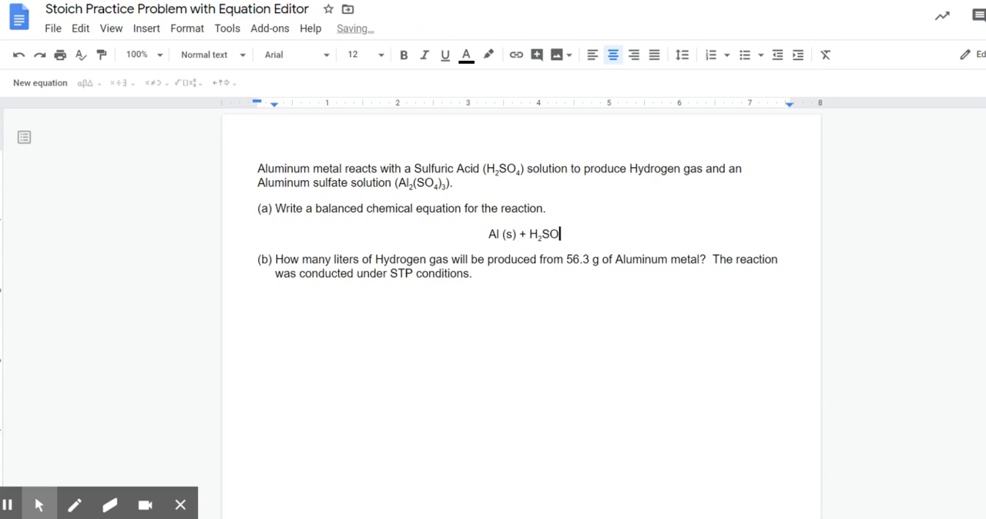
pyautogui.write('4')
pyautogui.hotkey('ctrl', ',')
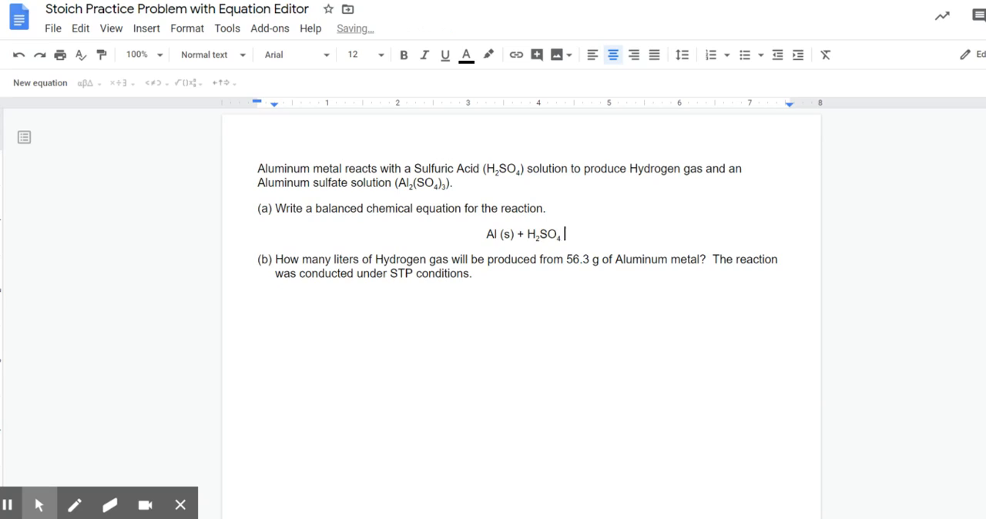
pyautogui.write('(aq)')
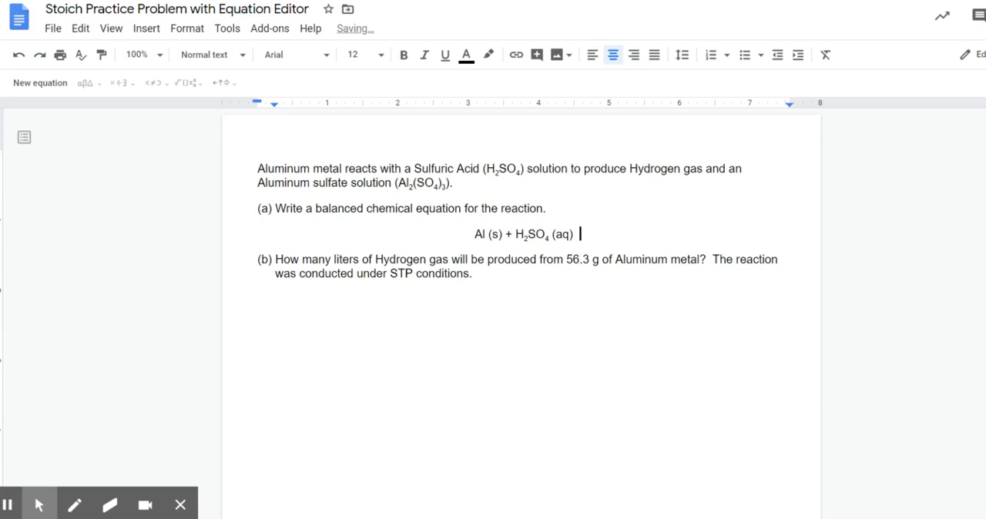
pyautogui.write('  --')
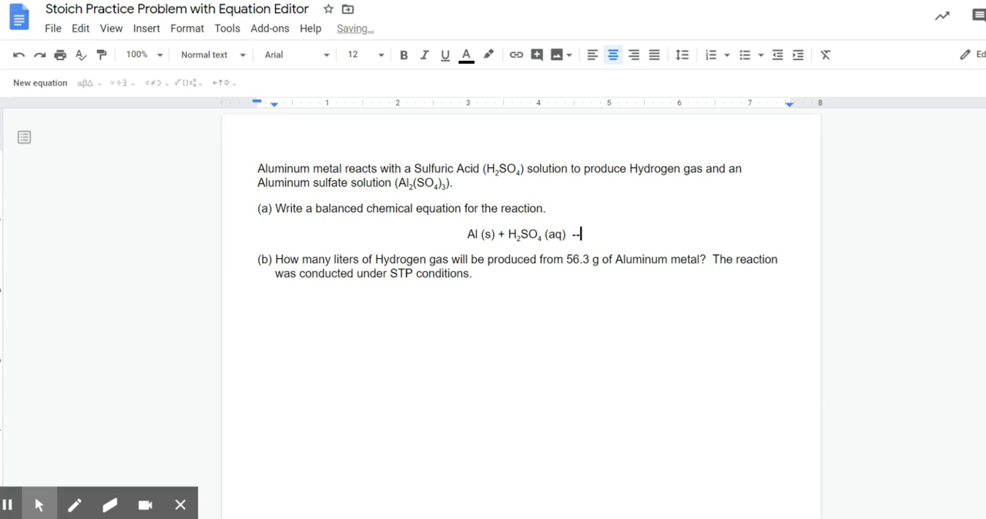
pyautogui.write('-->')
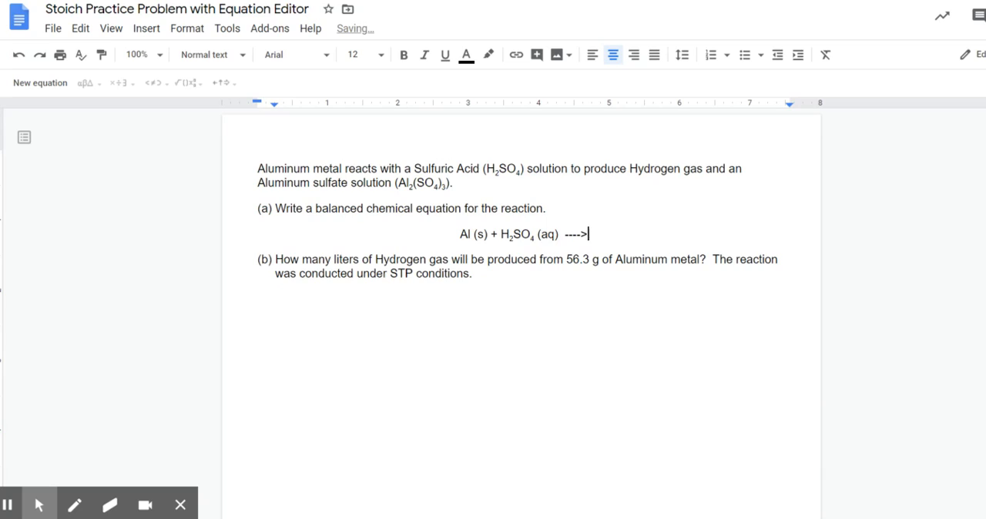
# Step: Enter "---->" after H₂SO₄ (aq) and replace it with the Rightwards Arrow special character
pyautogui.hotkey('shift', 'Left')
pyautogui.hotkey('shift', 'Left')
pyautogui.hotkey('shift', 'Left')
pyautogui.hotkey('shift', 'Left')
pyautogui.hotkey('shift', 'Left')
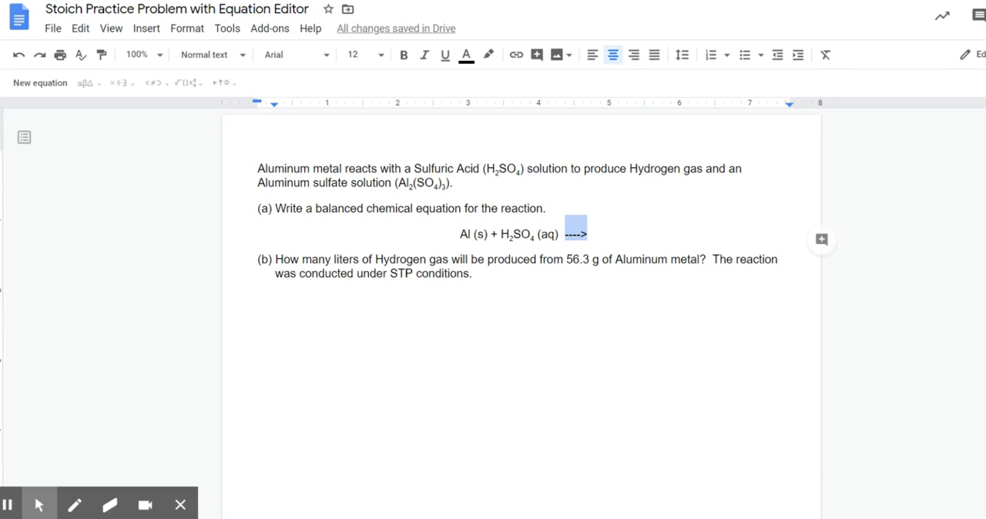
pyautogui.click(146, 31)
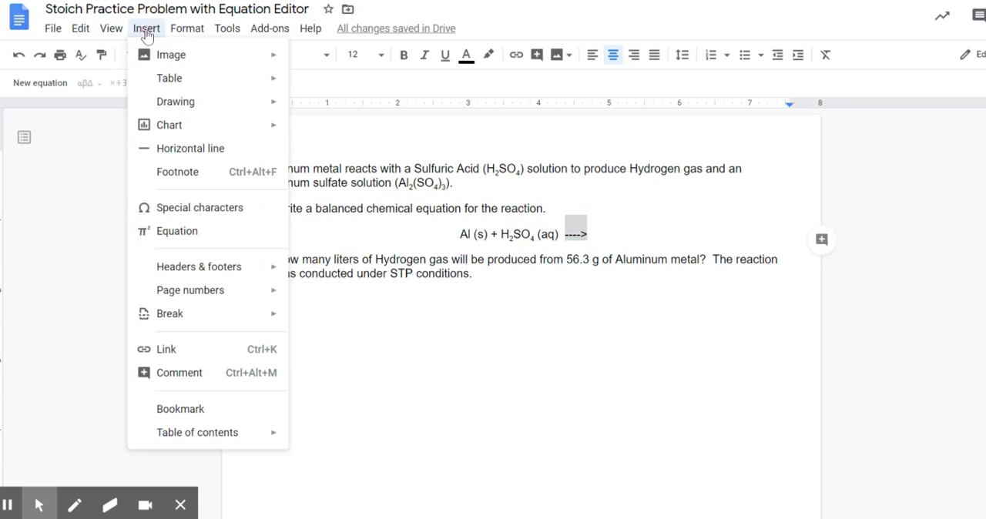
pyautogui.click(154, 208)
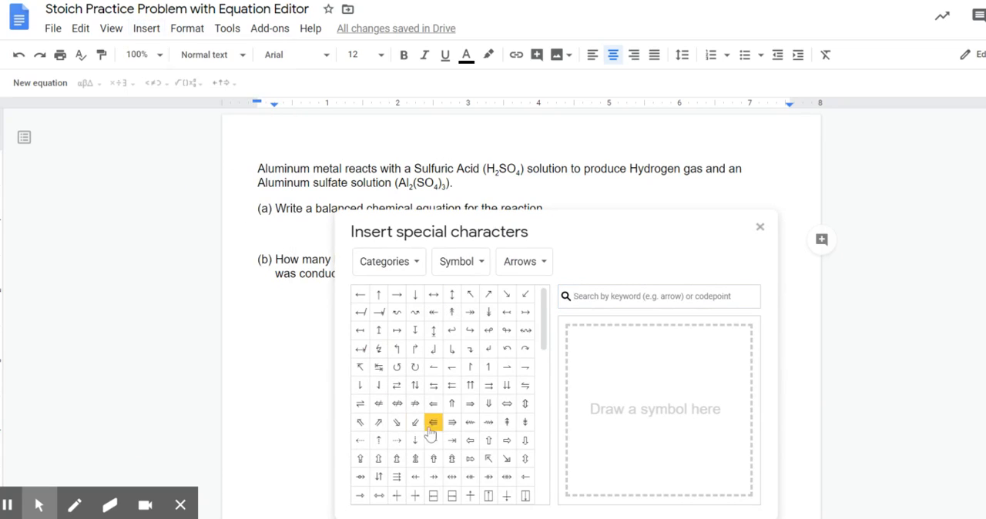
pyautogui.click(397, 298)
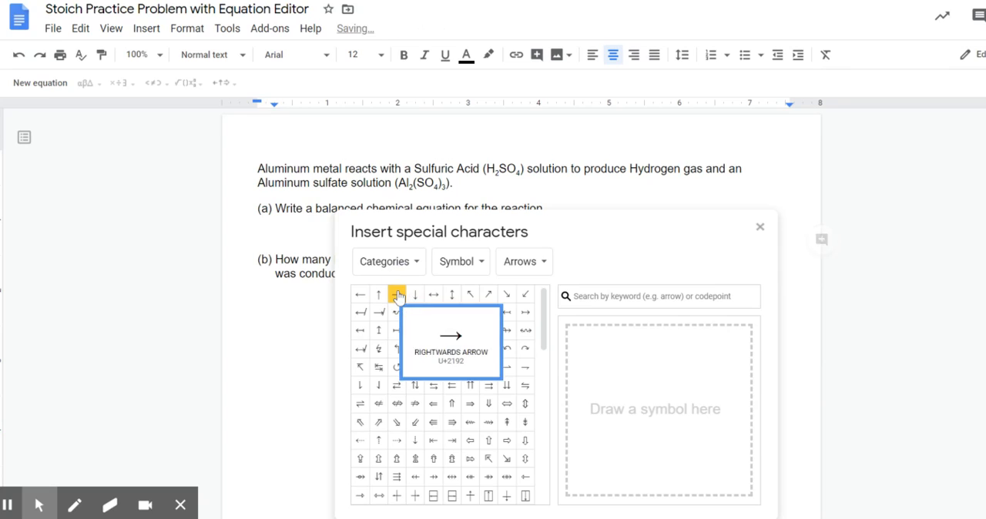
pyautogui.click(761, 229)
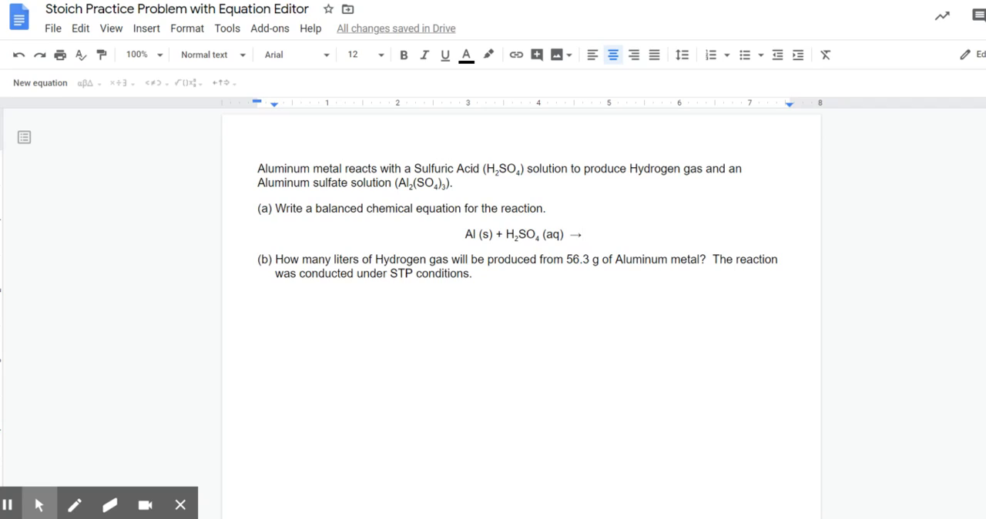
# Step: Add the product H₂ (g) after the arrow, with the 2 as a subscript, followed by a plus sign
pyautogui.write('H2')
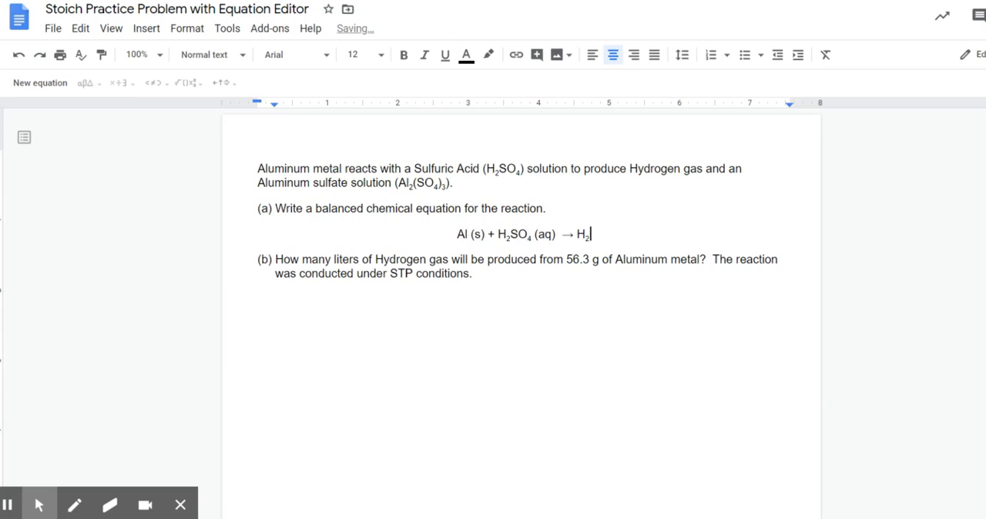
pyautogui.hotkey('ctrl', ',')
pyautogui.write('2')
pyautogui.hotkey('ctrl', ',')
pyautogui.write('(g)')
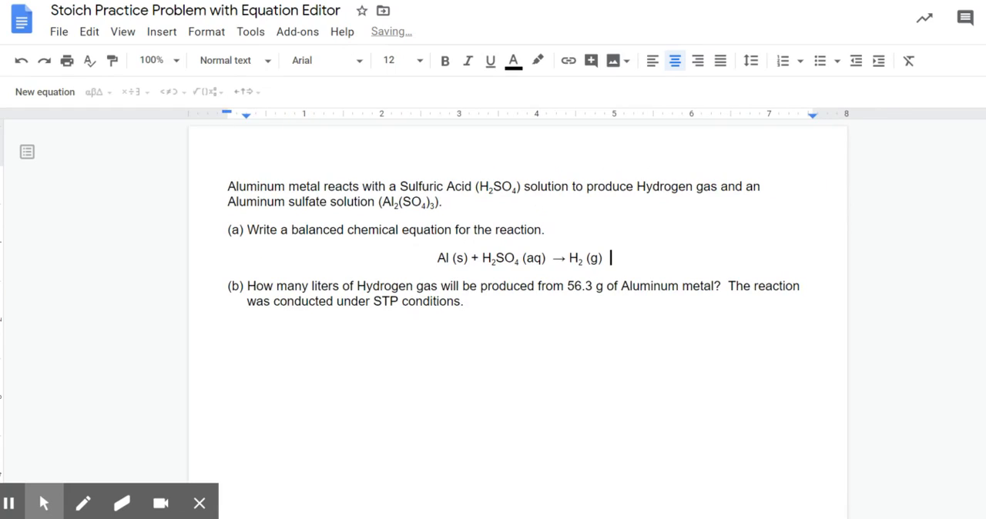
pyautogui.write(' + A')
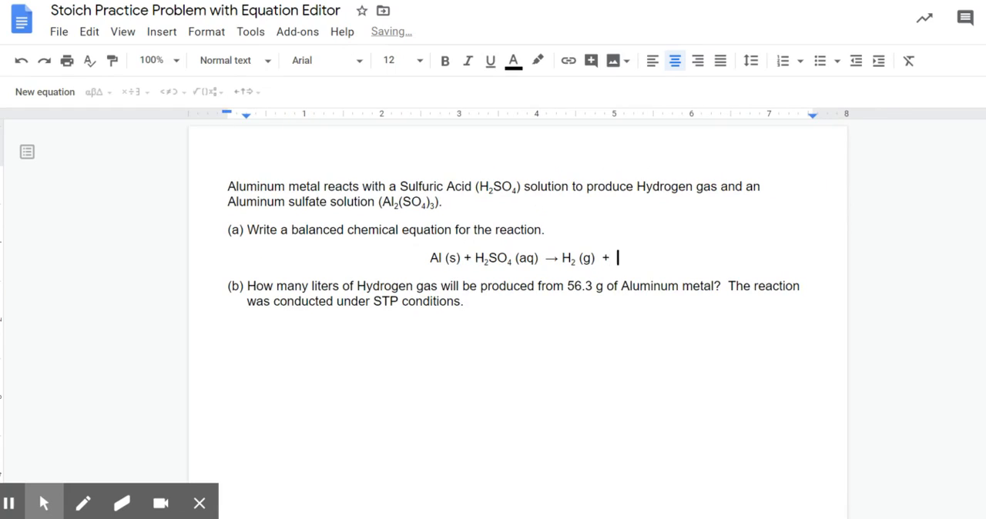
pyautogui.write('l')
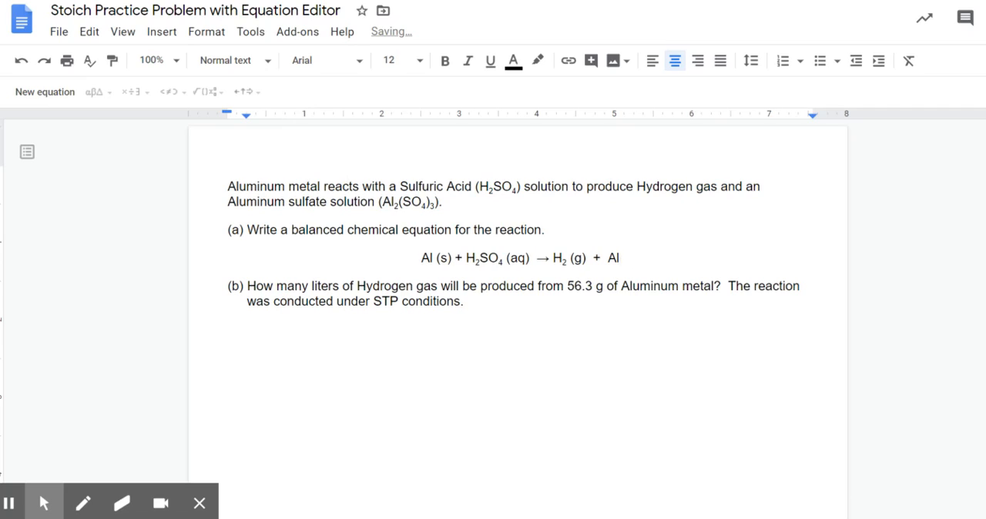
# Step: Add Al₂ (SO₄) as the second product, with the 2 and the 4 as subscripts
pyautogui.hotkey('ctrl', ',')
pyautogui.write('2')
pyautogui.hotkey('ctrl', ',')
pyautogui.write('(S')
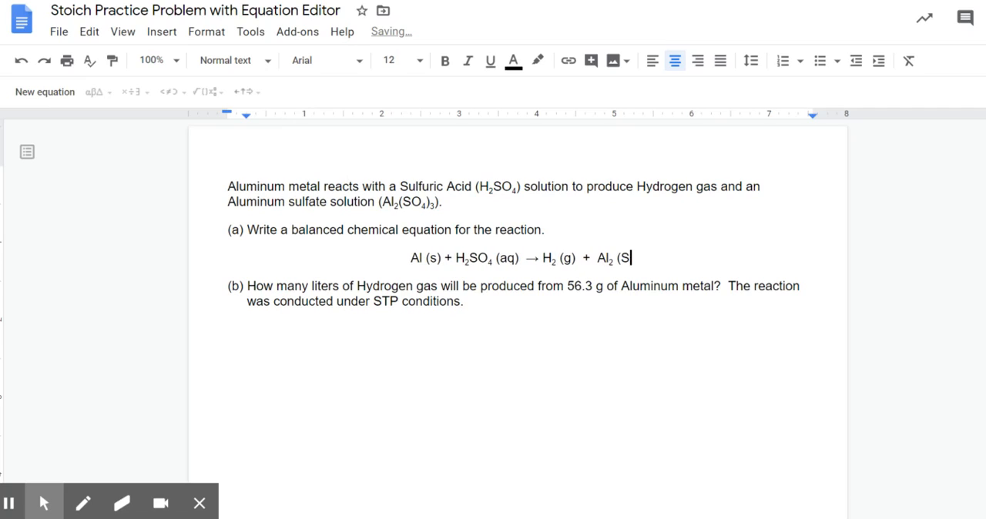
pyautogui.write('O')
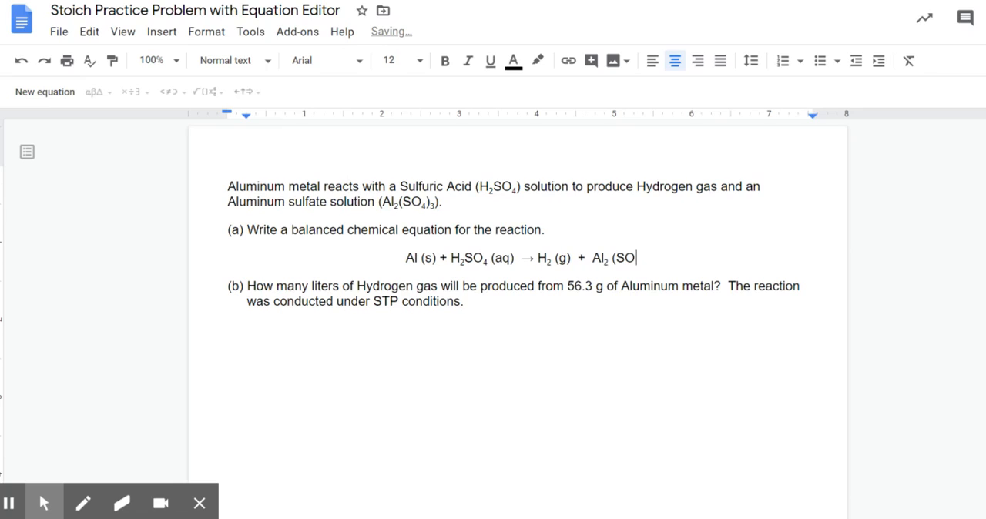
pyautogui.hotkey('ctrl', ',')
pyautogui.write('4')
pyautogui.hotkey('ctrl', ',')
pyautogui.write(')')
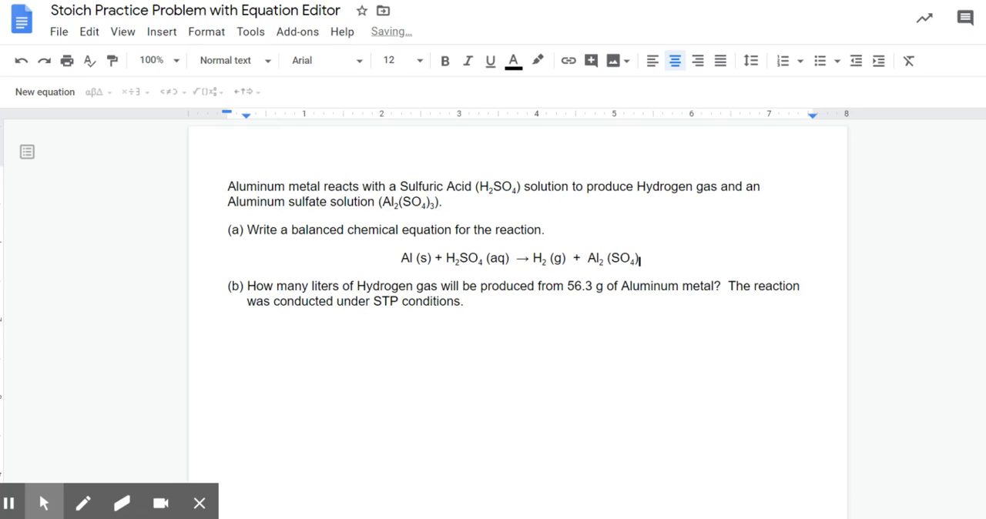
# Step: Finish the aluminum sulfate formula with a subscript 3 after the parenthesis and the state (aq)
pyautogui.hotkey('ctrl', ',')
pyautogui.write('3')
pyautogui.hotkey('ctrl', ',')
pyautogui.write('(aq)')
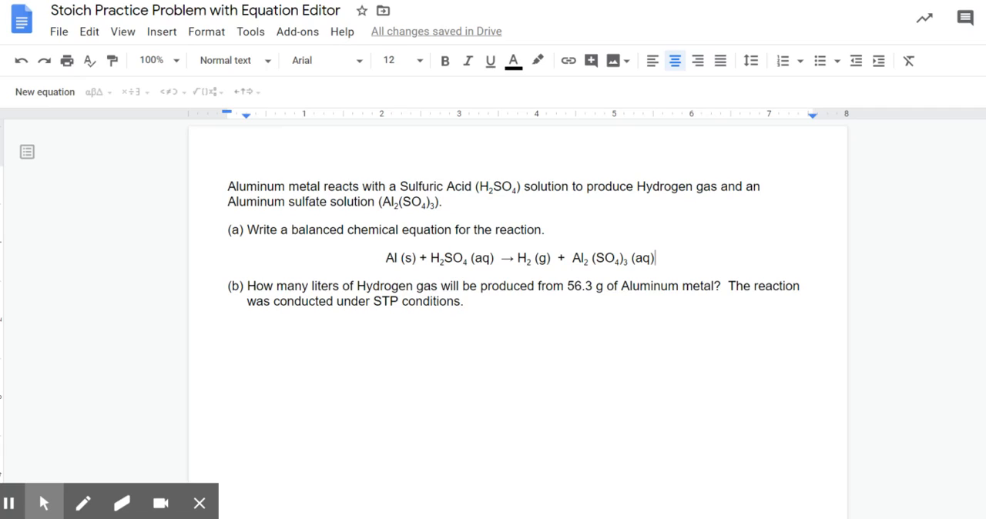
# Step: Balance the reaction with the coefficients 2 before Al, 3 before H₂SO₄ and 3 before H₂
pyautogui.click(386, 258)
pyautogui.write('2')
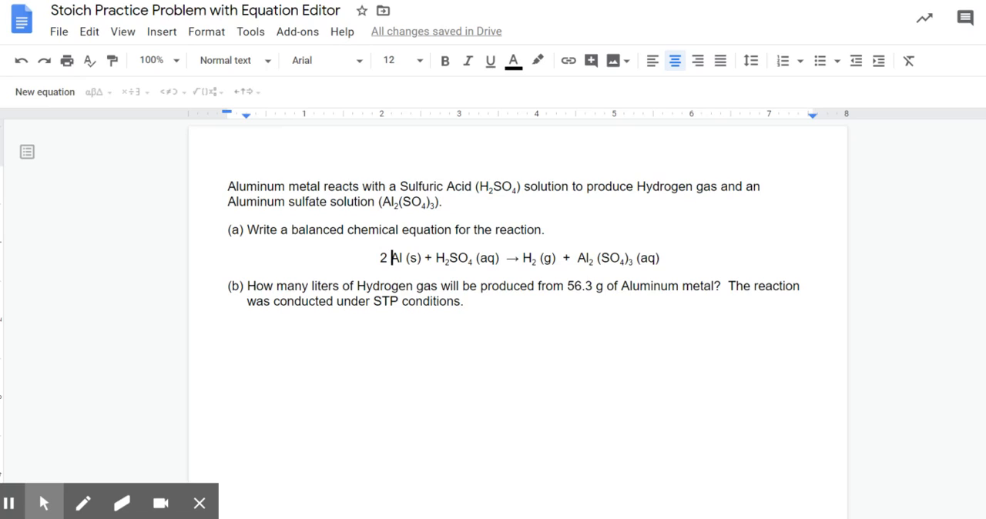
pyautogui.click(432, 258)
pyautogui.write('3')
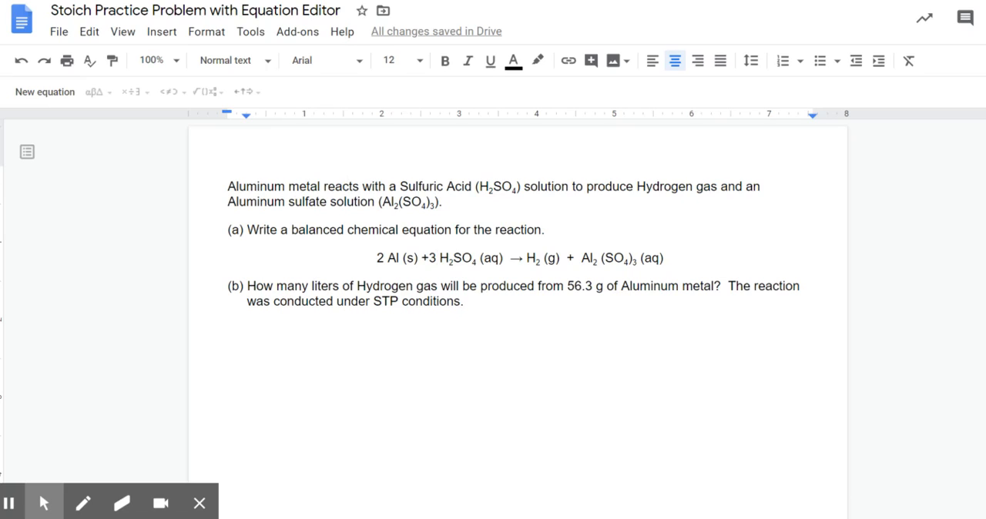
pyautogui.click(527, 255)
pyautogui.write('3')
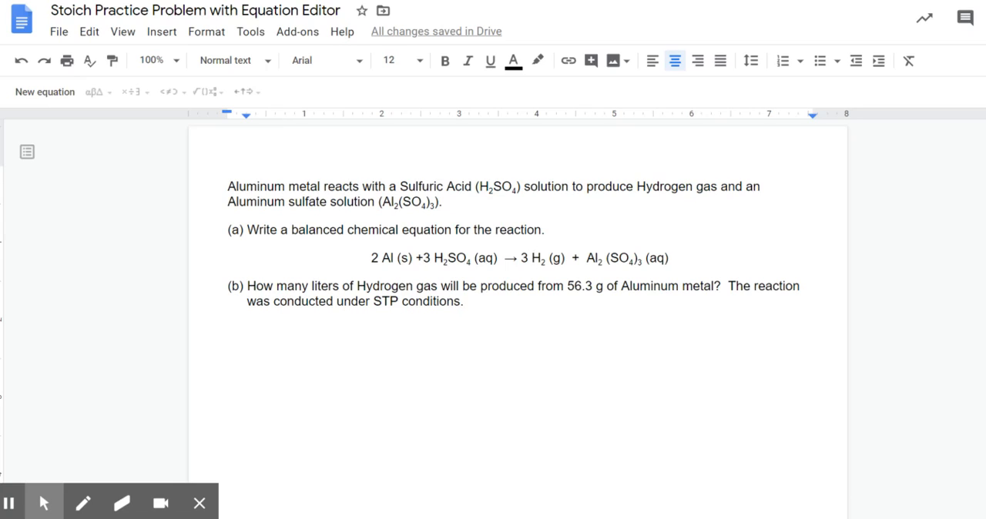
# Step: Insert an equation two lines below question (b) and enter "56.3 g Al x" in it
pyautogui.click(477, 302)
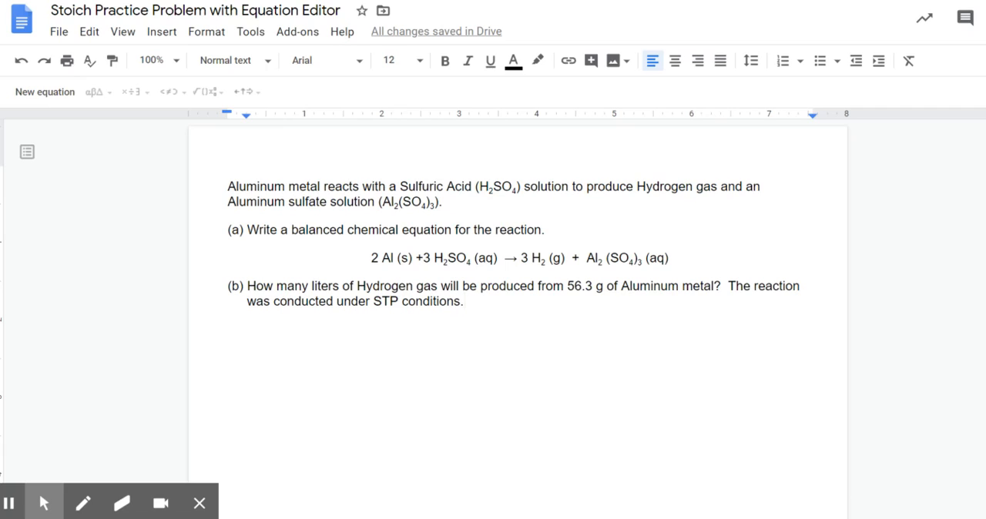
pyautogui.press('Return')
pyautogui.press('Return')
pyautogui.click(161, 35)
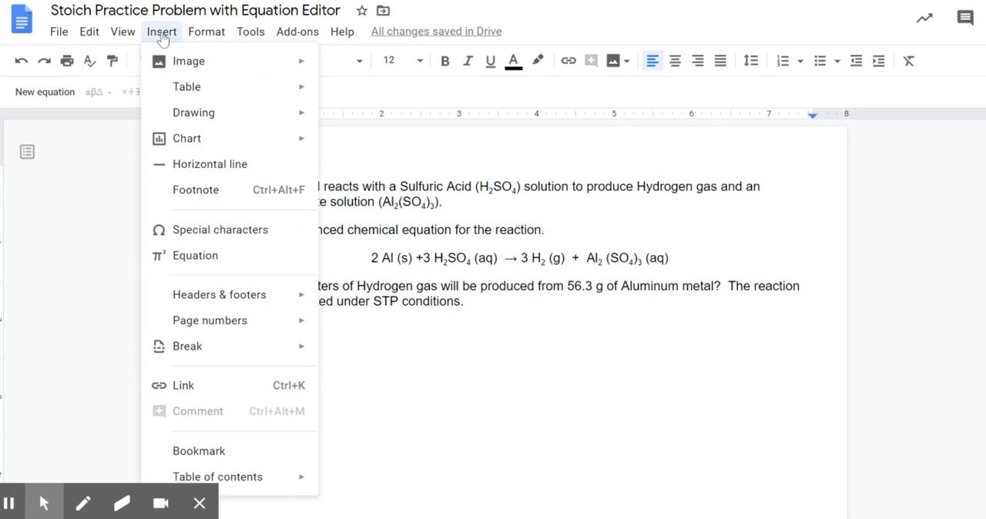
pyautogui.click(169, 262)
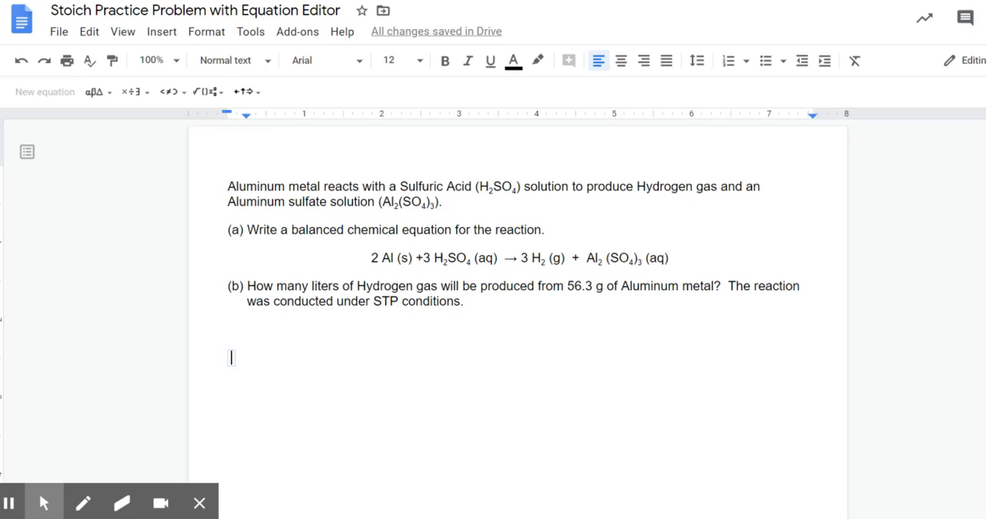
pyautogui.write('56.3 g')
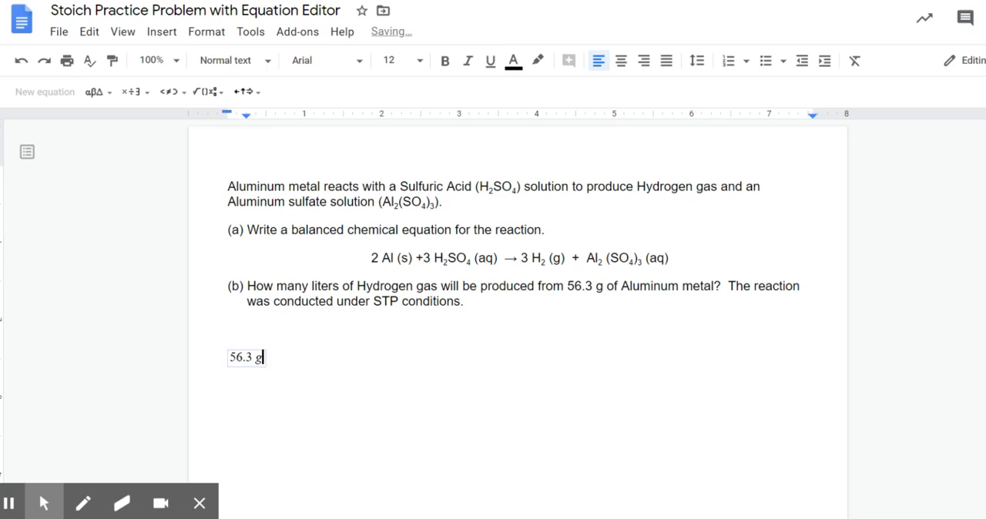
pyautogui.write(' Al x')
# Step: Add a fraction to the equation with "1 mol Al" over "26.98 g Al"
pyautogui.click(209, 92)
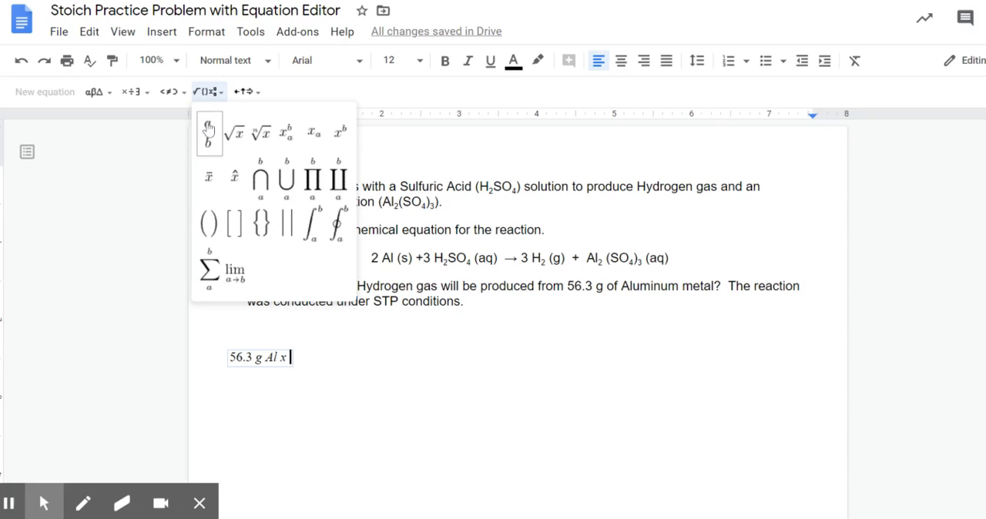
pyautogui.click(209, 135)
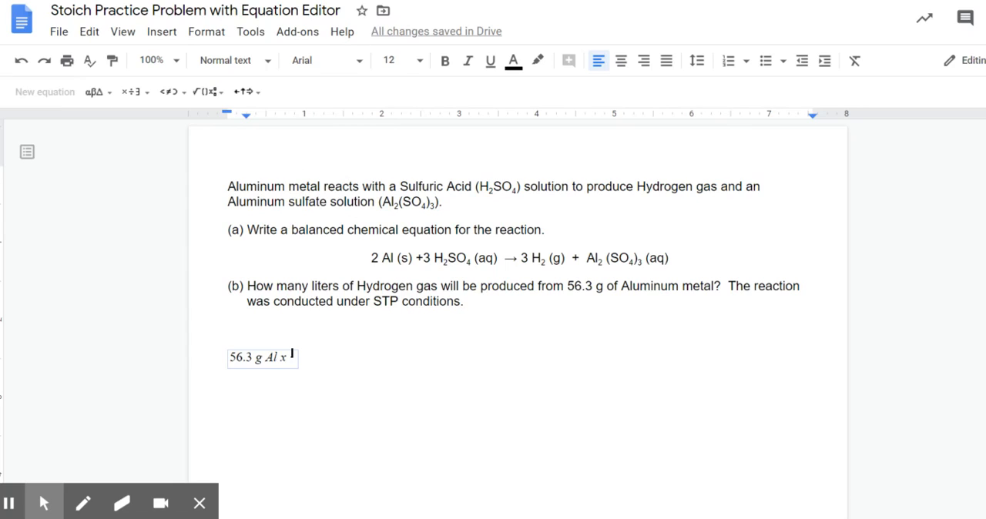
pyautogui.write('1')
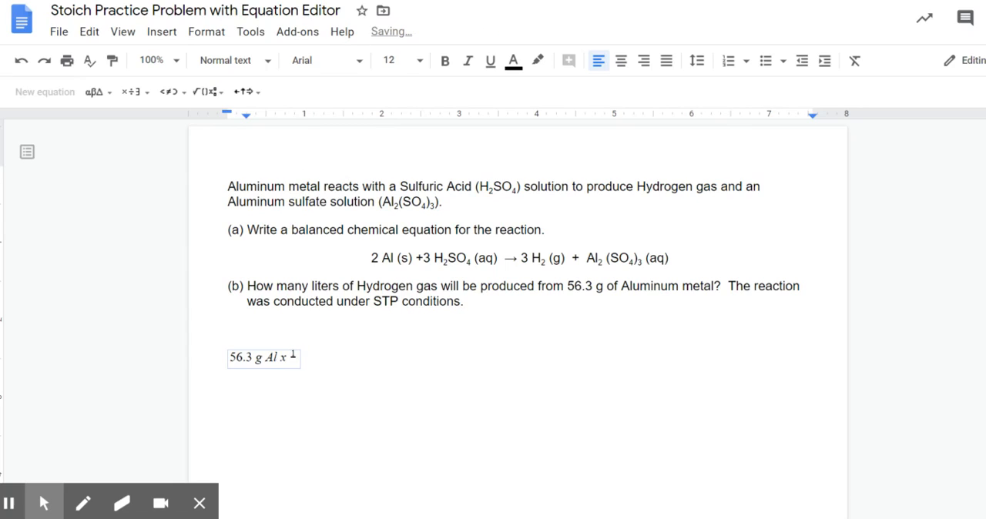
pyautogui.write(' mol Al')
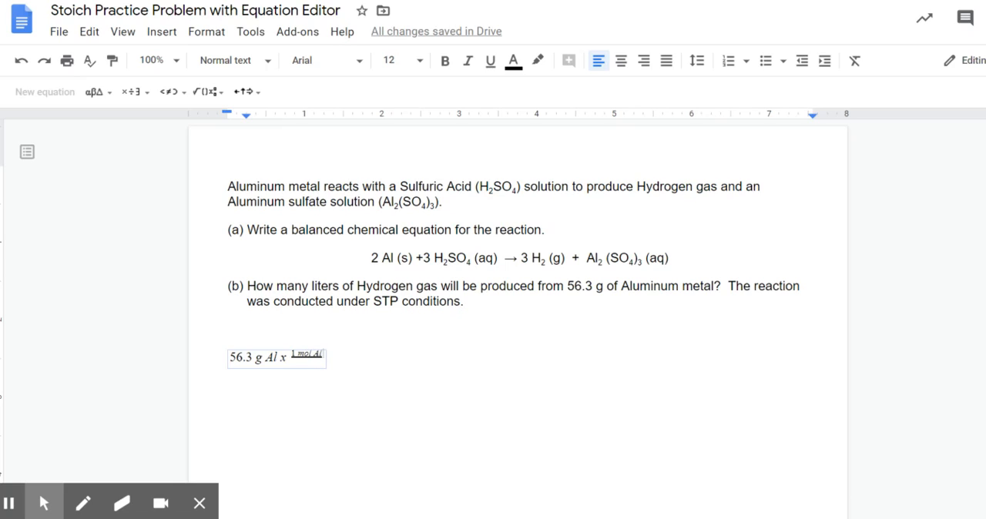
pyautogui.click(306, 363)
pyautogui.write('26.98 g Al')
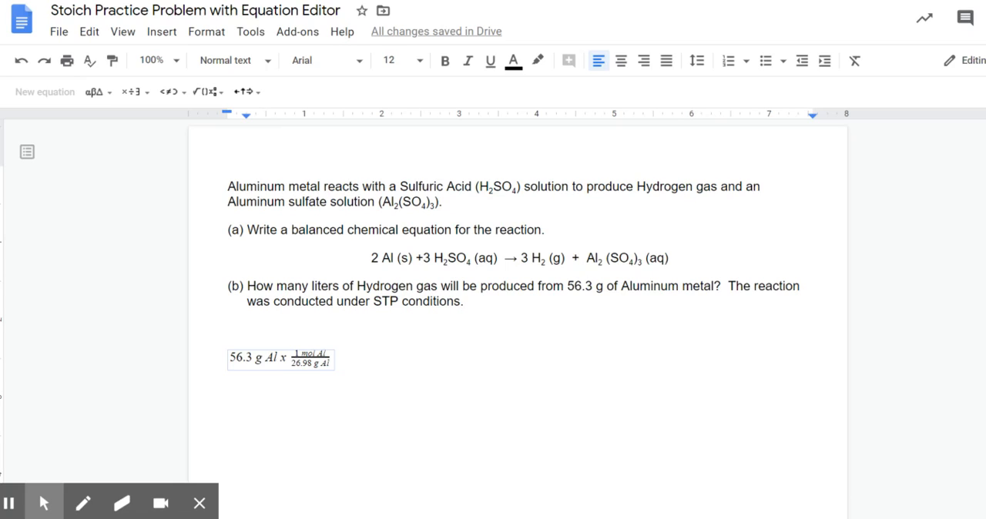
# Step: Multiply by a second fraction in the equation, "3 mol H2" over "2 mol Al", preceded by "x"
pyautogui.press('Right')
pyautogui.write('x')
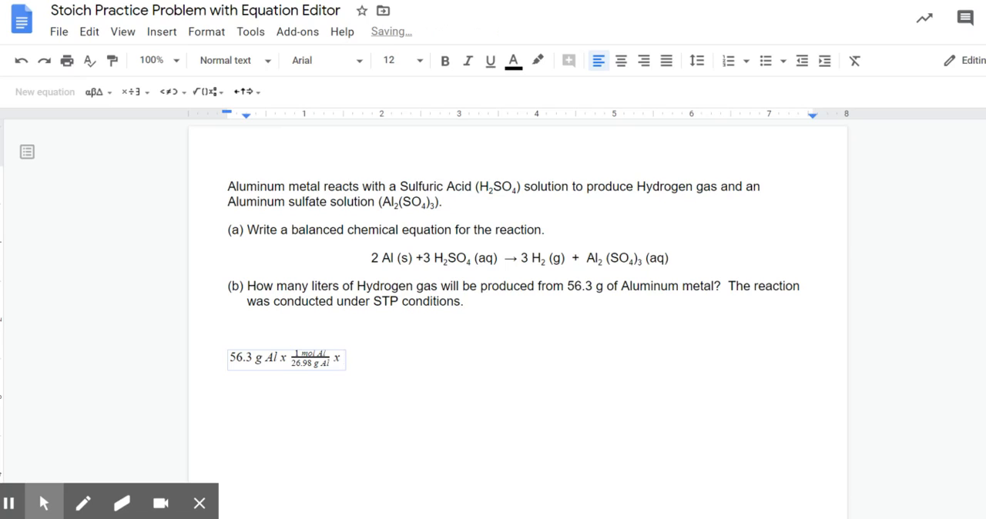
pyautogui.click(206, 92)
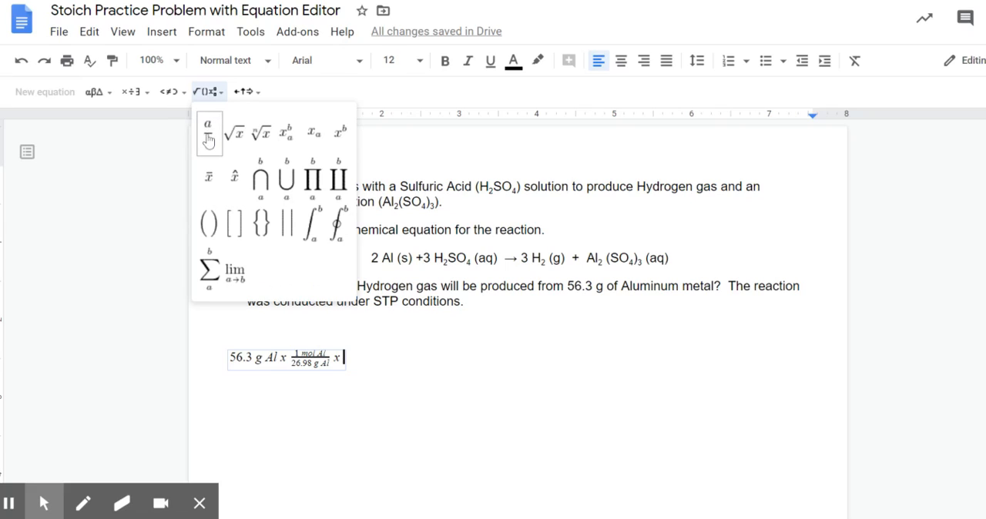
pyautogui.click(208, 139)
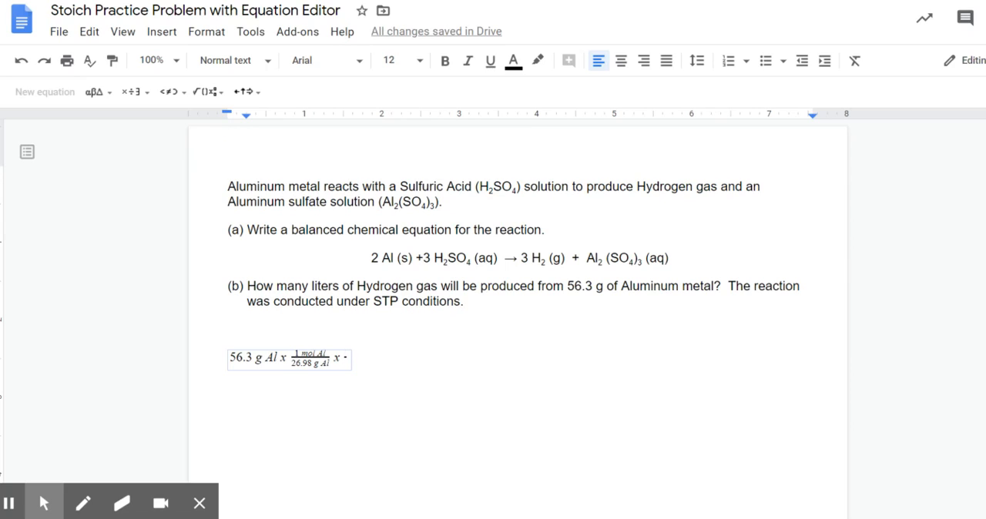
pyautogui.write('3 mol H')
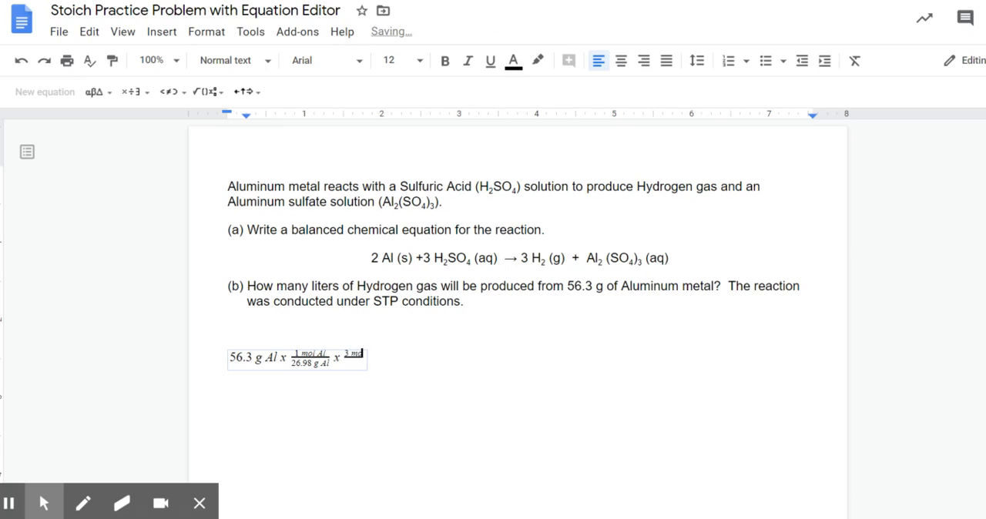
pyautogui.write('2')
pyautogui.press('Return')
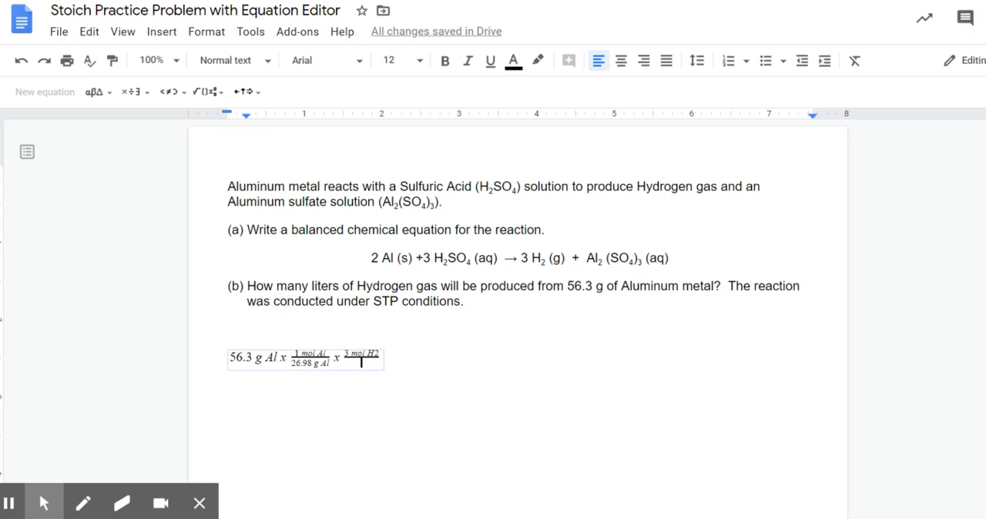
pyautogui.write('2 mol')
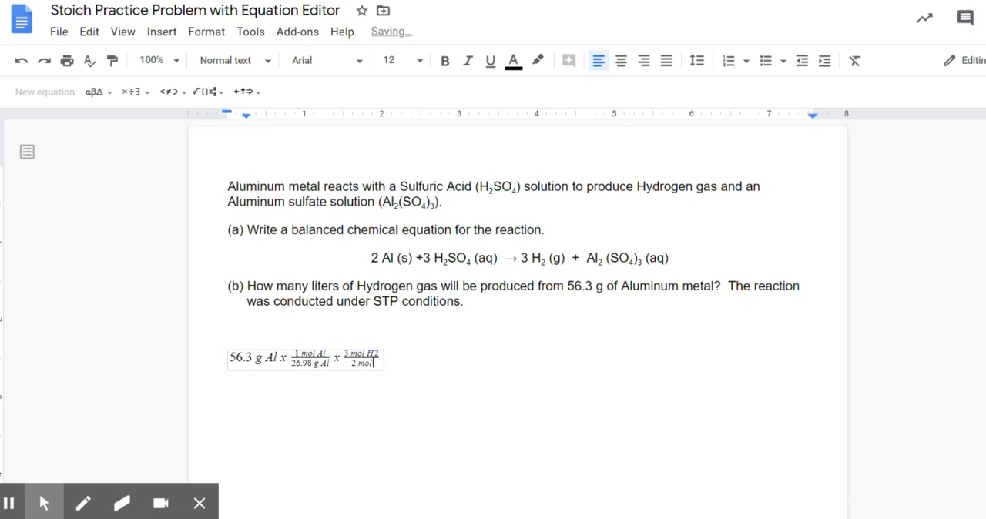
pyautogui.write(' Al')
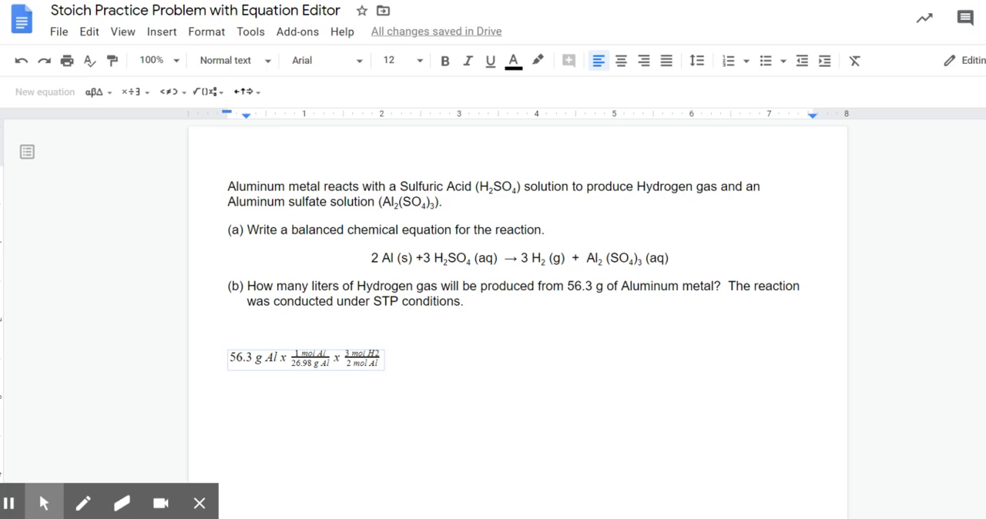
# Step: Extend the equation with "x" and a third fraction, "22.4 L H2" over "1 mol H2"
pyautogui.press('Right')
pyautogui.write('x')
pyautogui.click(201, 91)
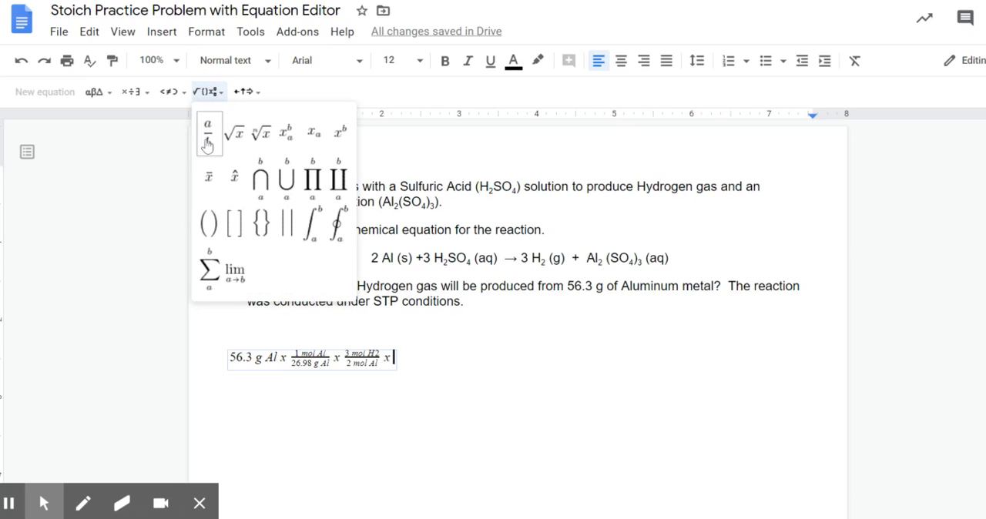
pyautogui.click(207, 143)
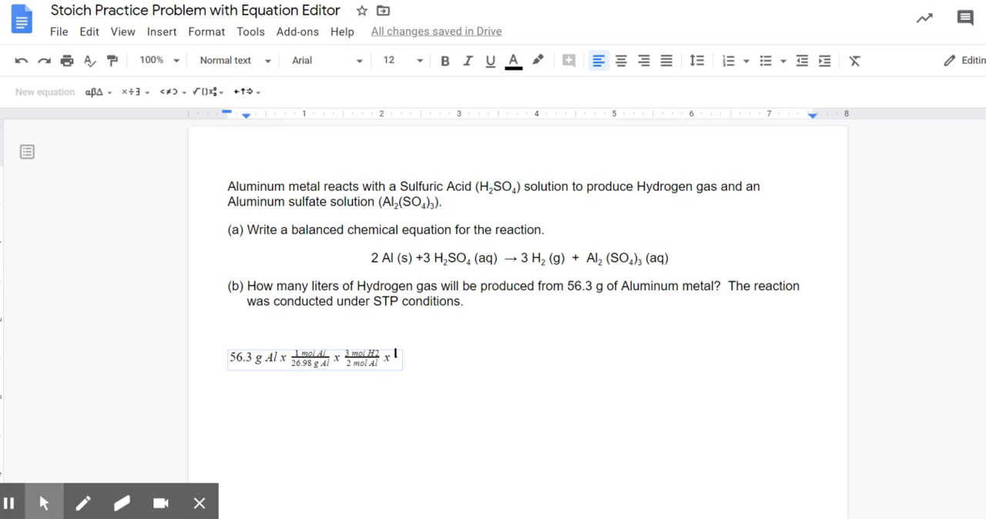
pyautogui.write('22.4 L H')
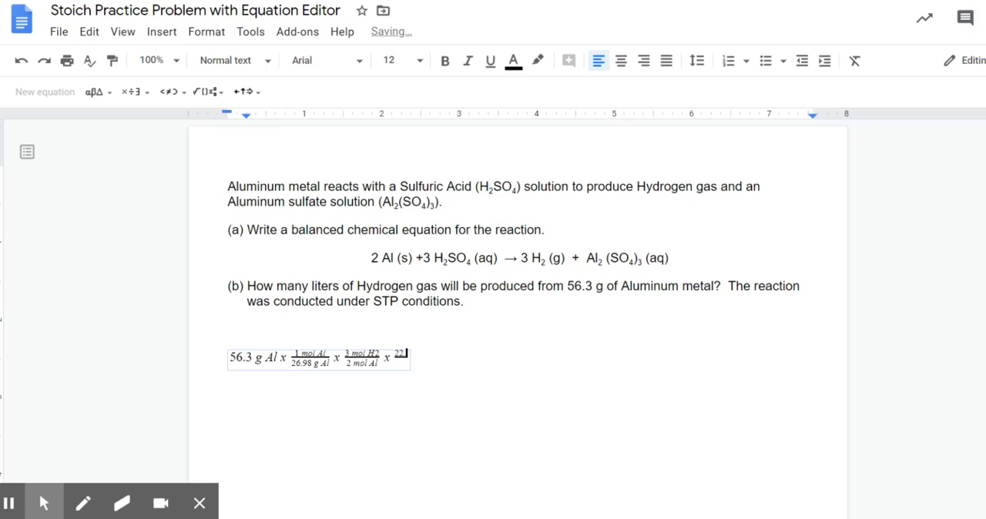
pyautogui.write('2')
pyautogui.press('Return')
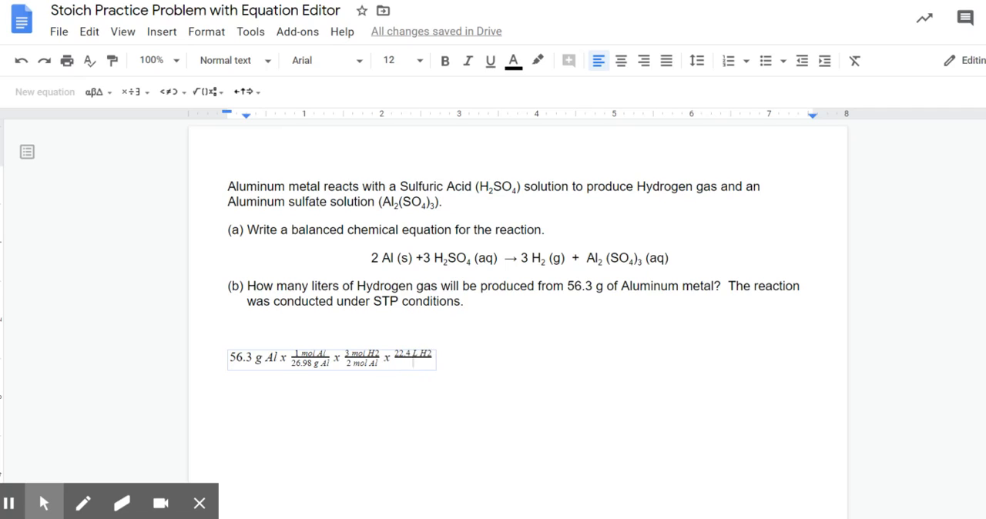
pyautogui.write('1 mol H2')
# Step: Complete the equation after the last fraction with the result "= 70.1 L H2"
pyautogui.press('Right')
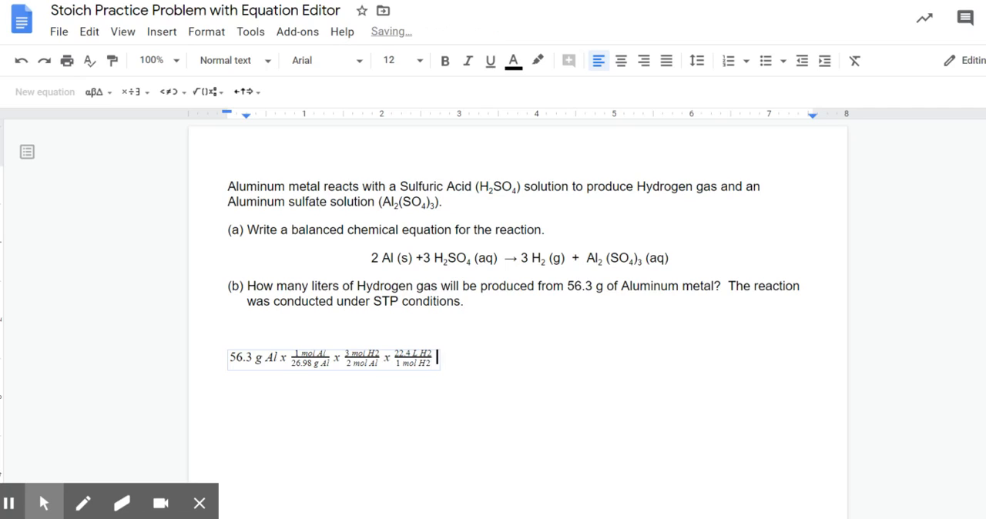
pyautogui.write('=')
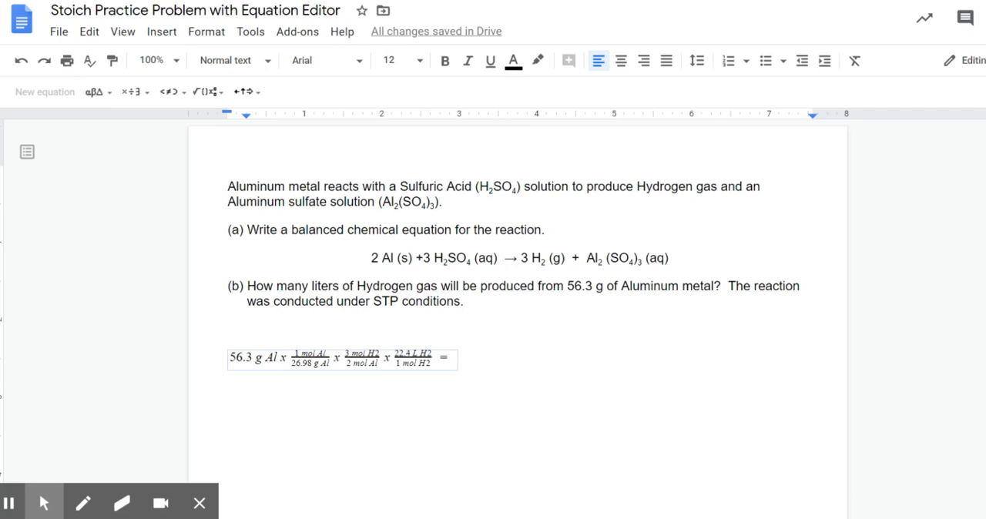
pyautogui.write('70')
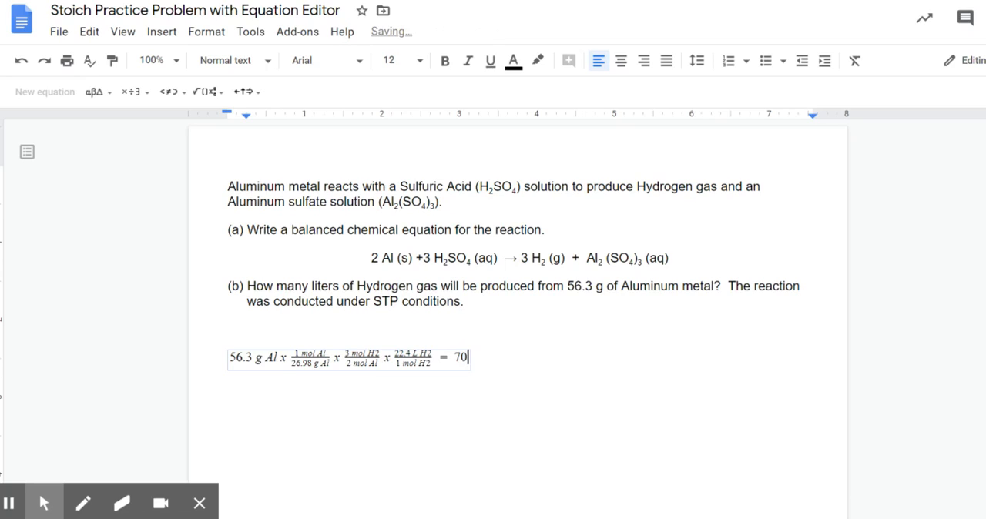
pyautogui.write('.1 L H2')
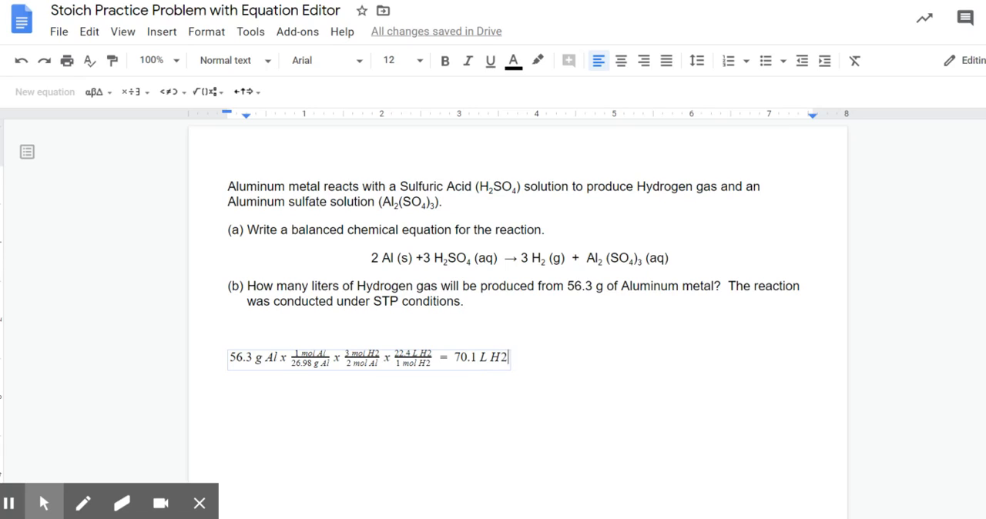